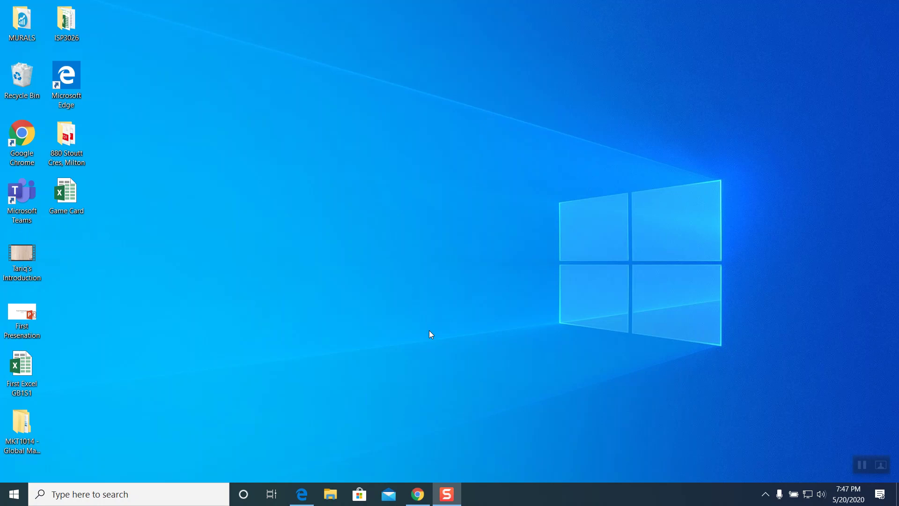
Open the 'How to download and install Sage.pdf' guide from the Schoology course materials.
left_click(417, 494)
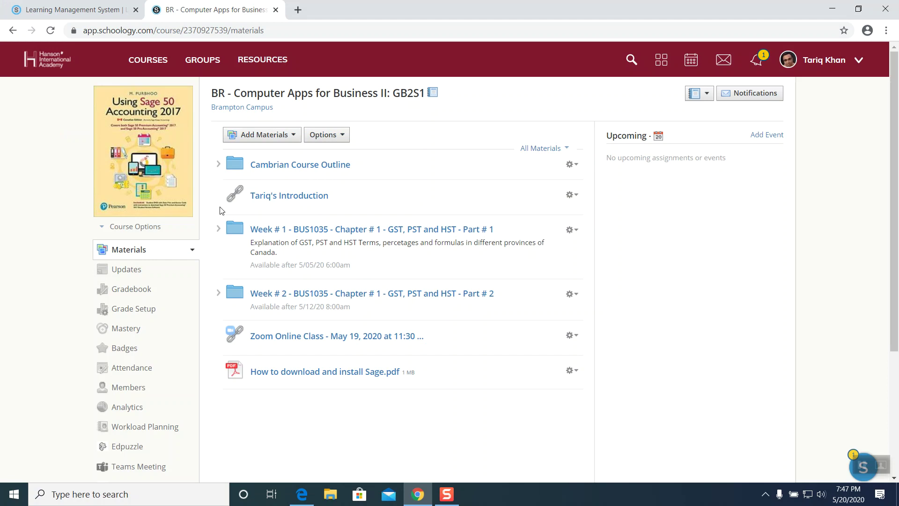
mouse_move(170, 185)
left_click(314, 372)
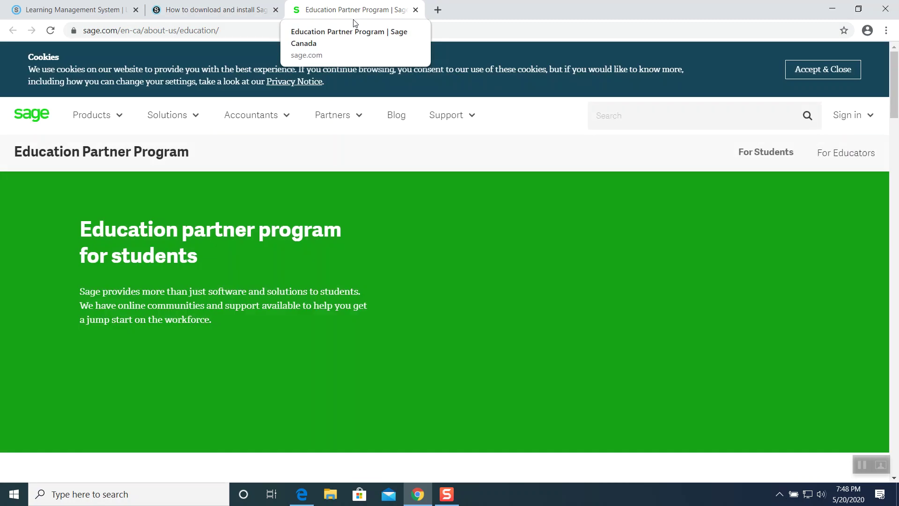
Scroll the Sage education page to the installation steps and expand Step 3. Download.
scroll(435, 284, "down", 6)
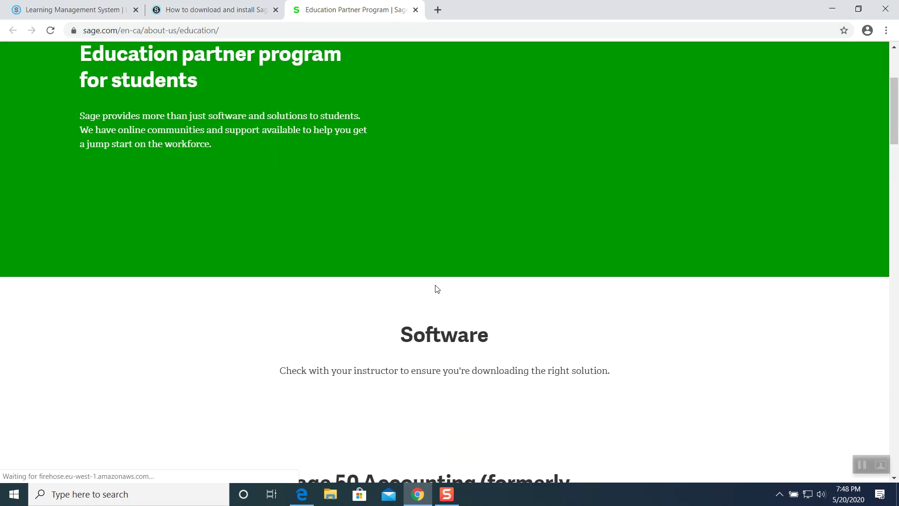
scroll(435, 236, "down", 4)
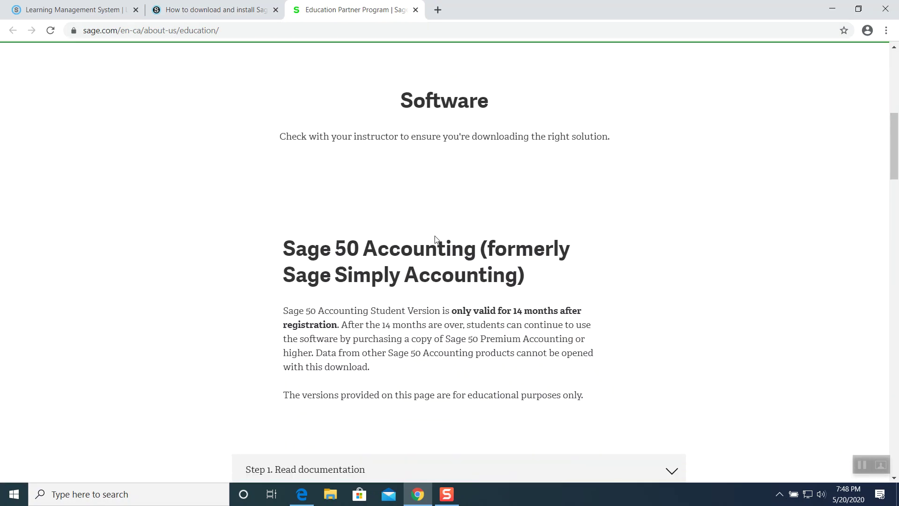
scroll(395, 248, "down", 4)
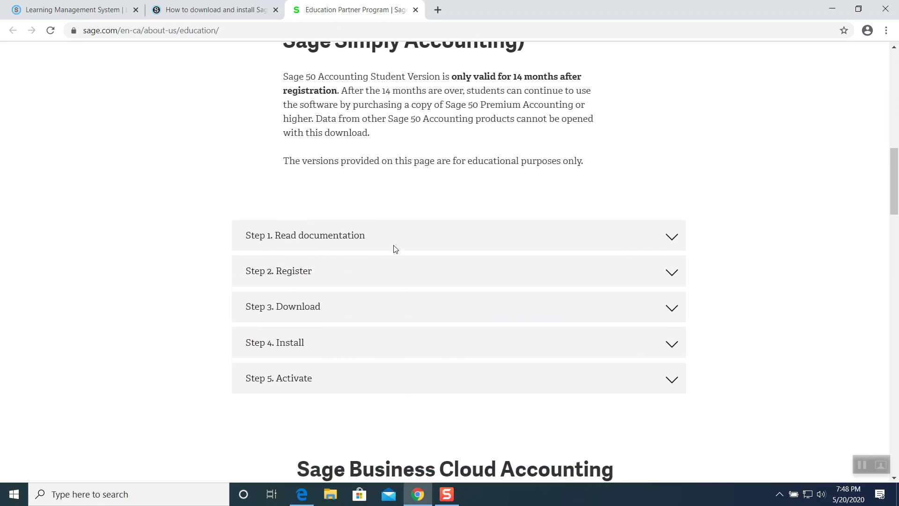
scroll(395, 249, "down", 1)
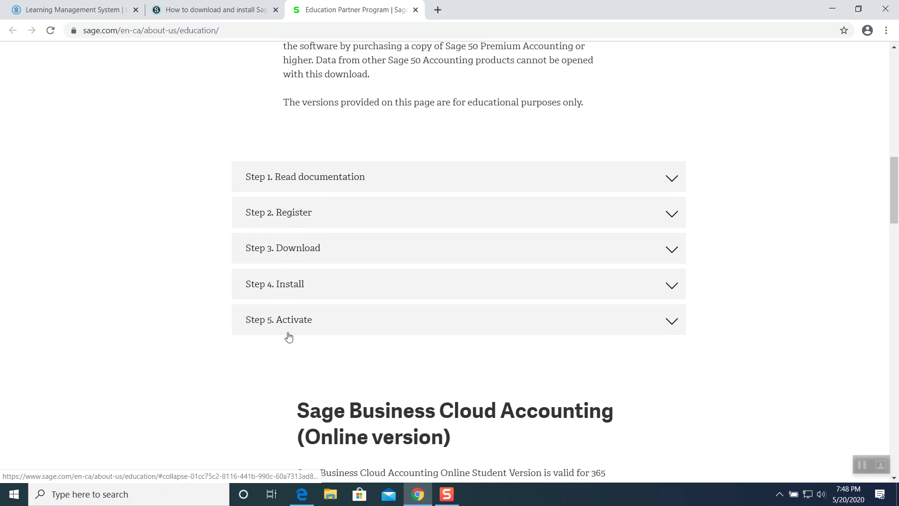
left_click(292, 254)
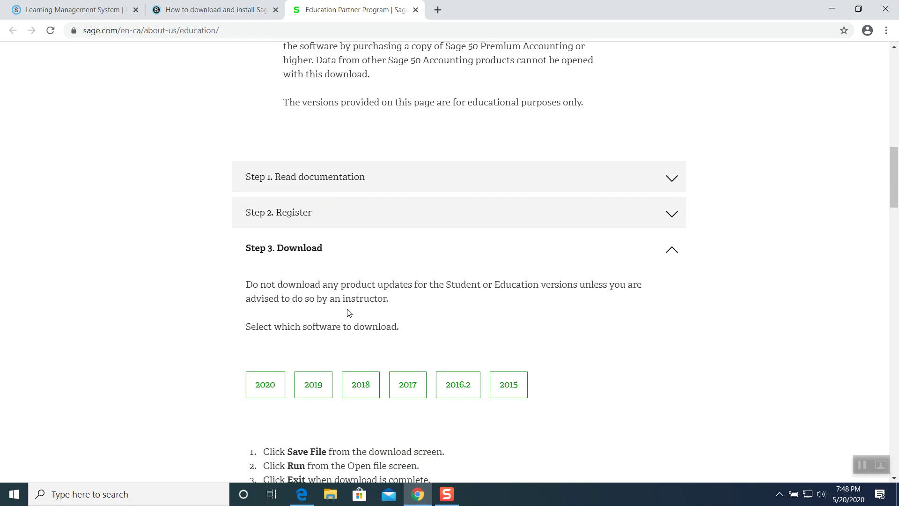
Download the 2017 student installer SA_20170CP1-EDU (2).exe and run it.
left_click(403, 382)
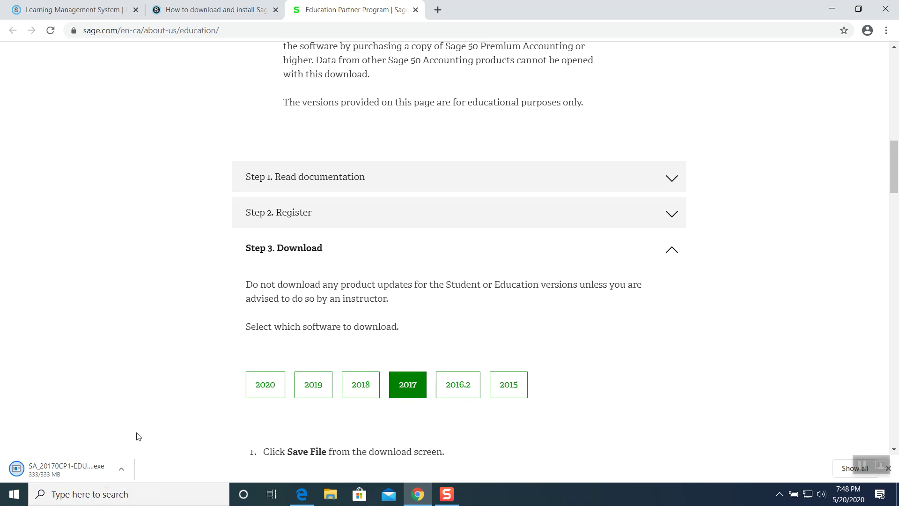
left_click(74, 469)
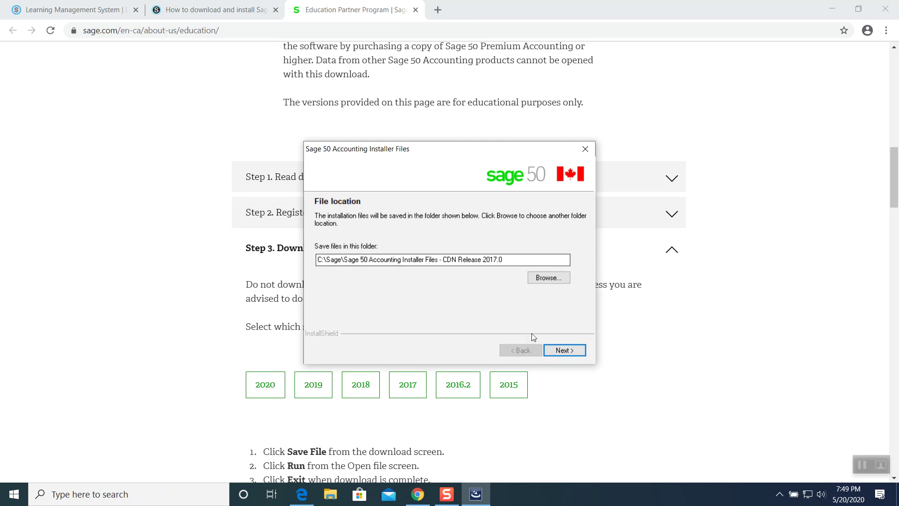
Extract the installer files to the default Sage 2017.0 folder and start installing Sage 50.
left_click(555, 349)
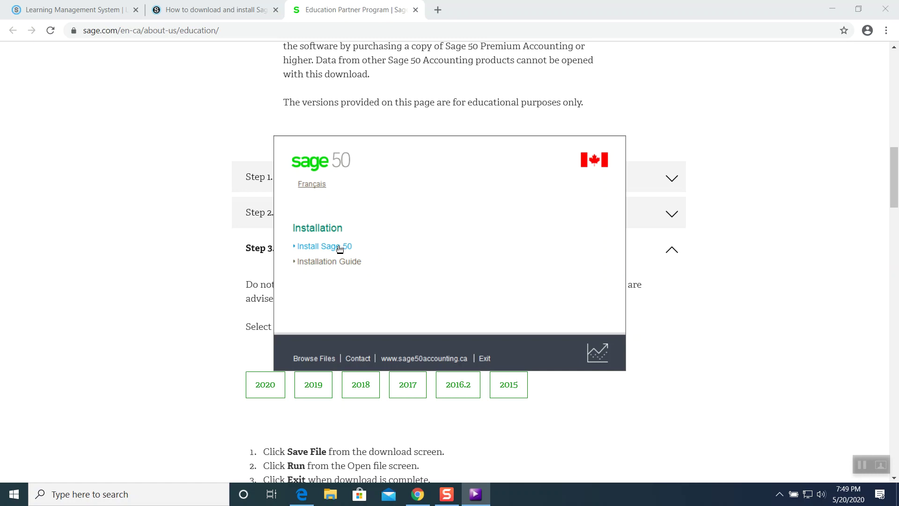
left_click(340, 249)
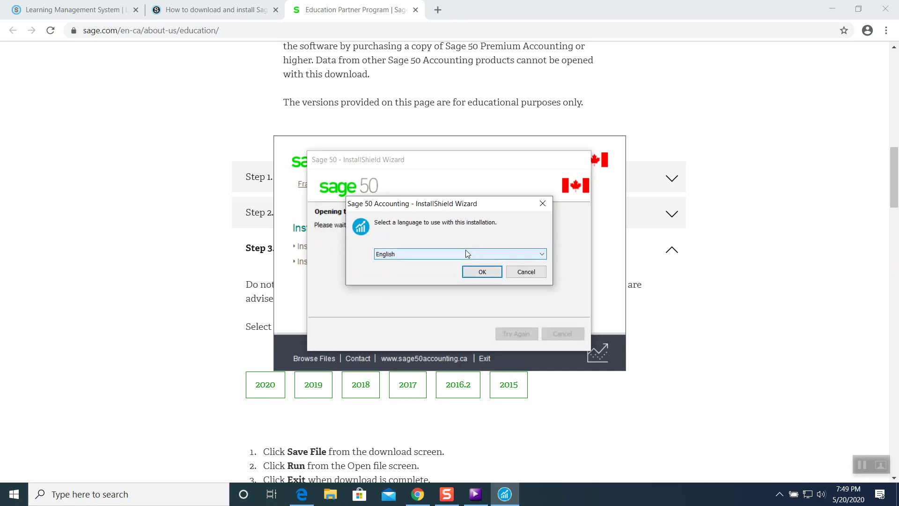
Choose English, automatic firewall setup and Typical installation, then move the dialog left.
left_click(475, 275)
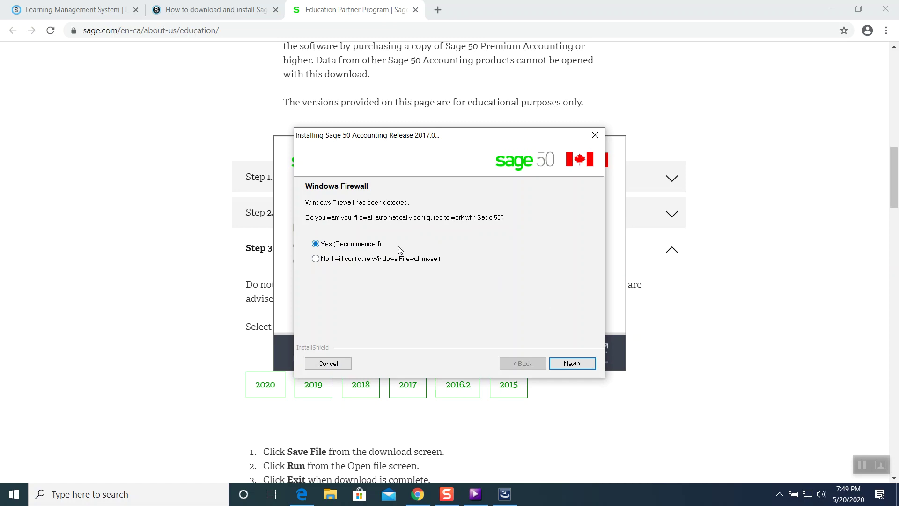
left_click(566, 364)
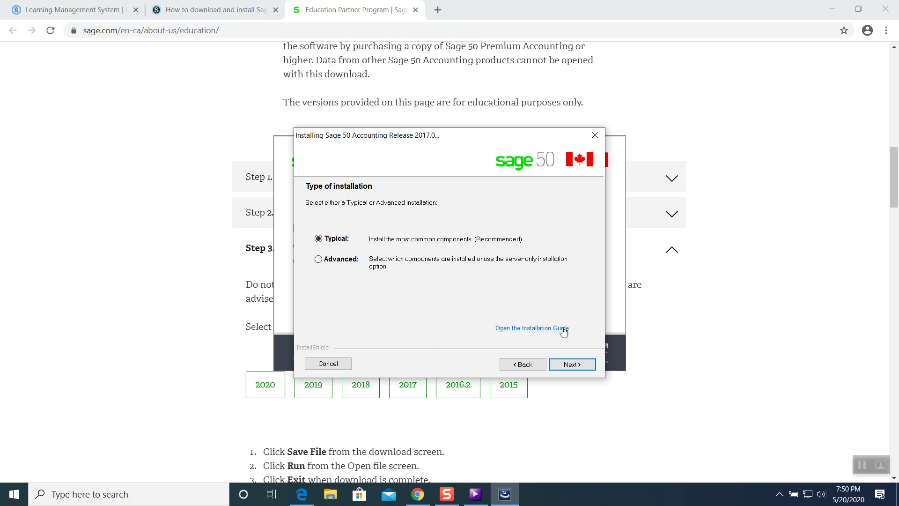
left_click(562, 364)
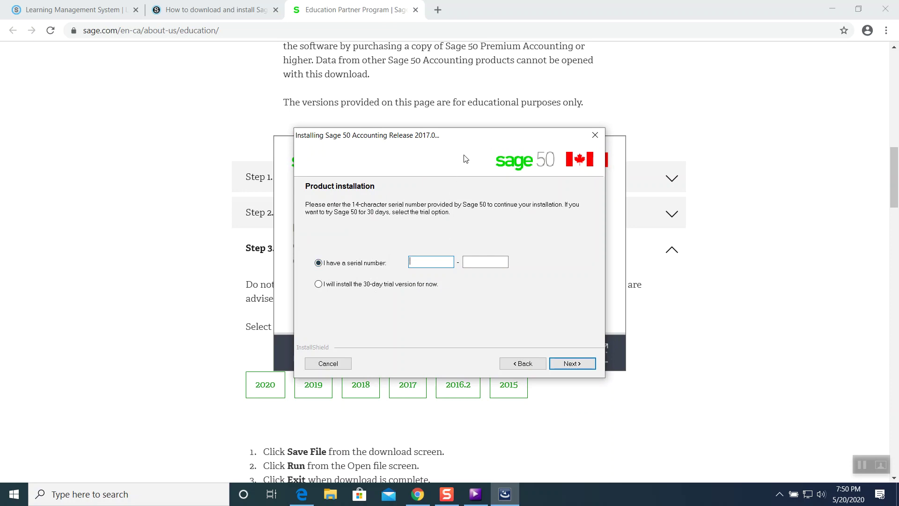
left_click_drag(469, 145, 232, 140)
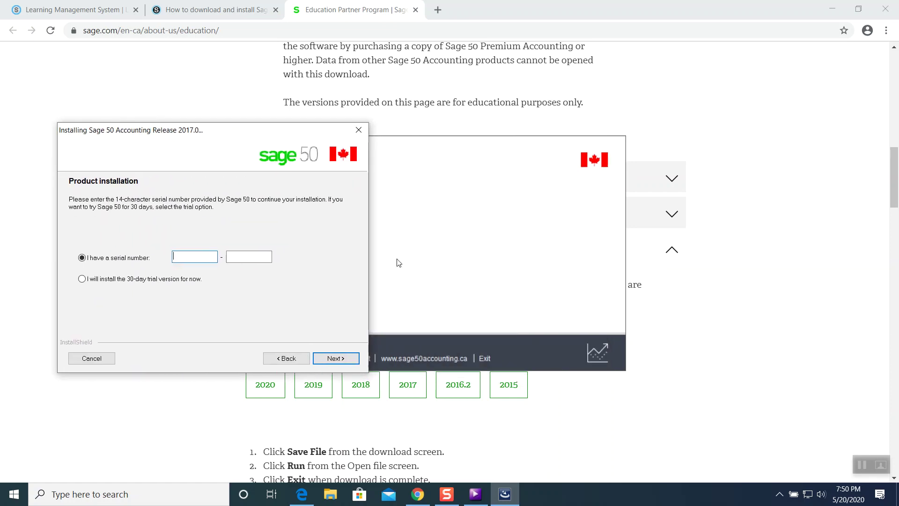
Open the Sage 50 registration email with the serial number and key code in Gmail.
left_click(417, 494)
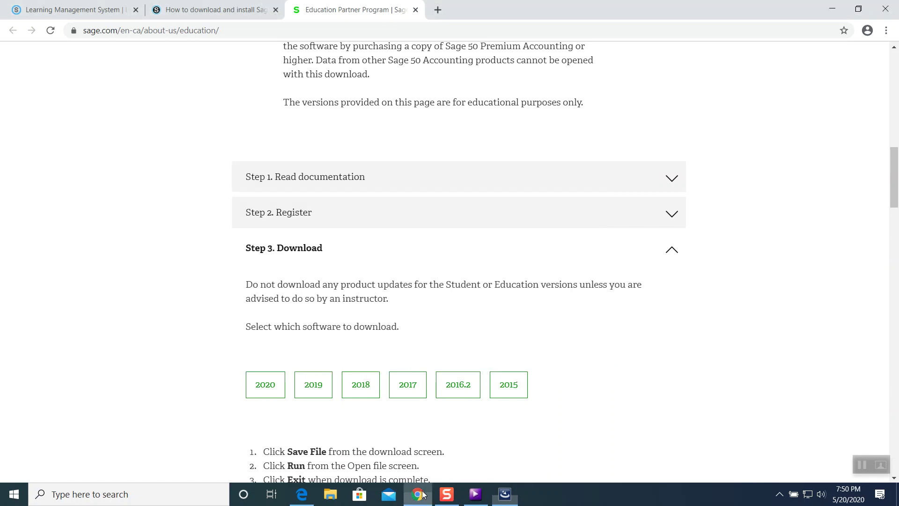
left_click(302, 494)
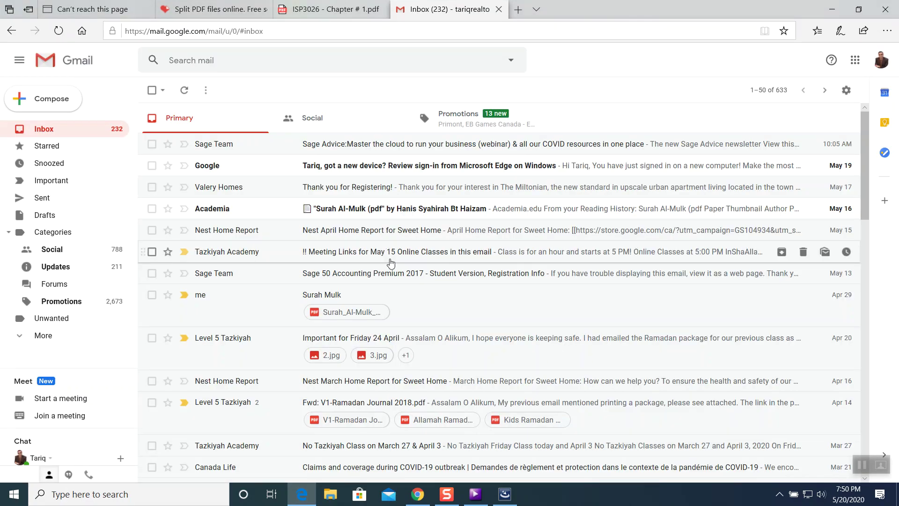
left_click(389, 277)
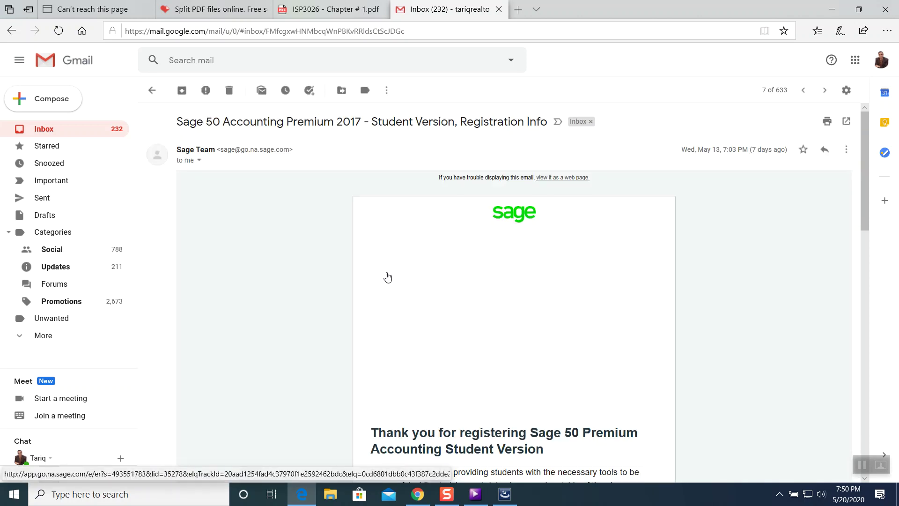
scroll(754, 319, "down", 2)
scroll(754, 319, "down", 5)
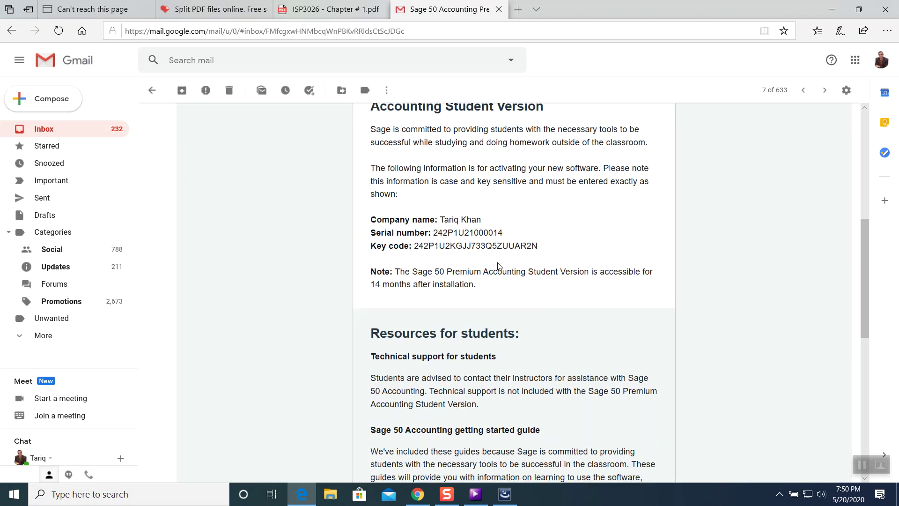
Place the email window on the right, beside the installer's serial number page.
left_click(859, 9)
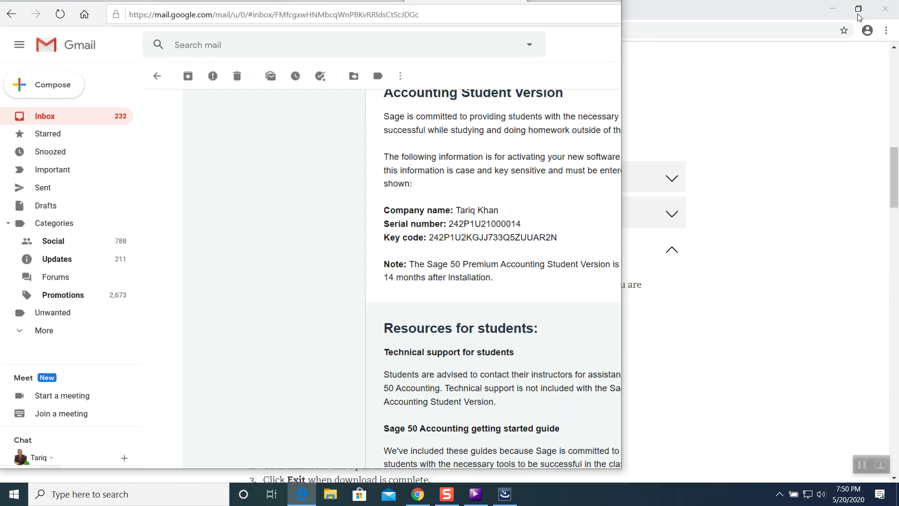
left_click_drag(523, 11, 777, 11)
left_click(505, 496)
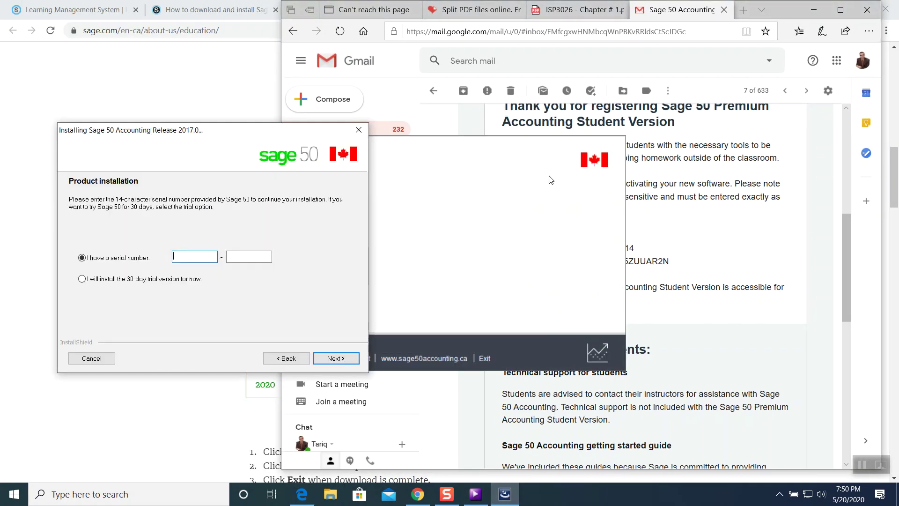
left_click(679, 338)
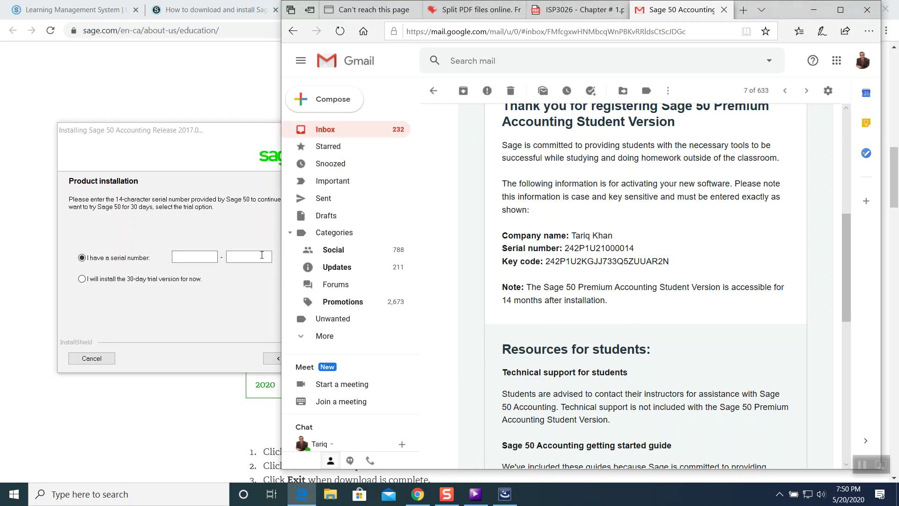
Complete the emailed serial number in the installer and continue to the licence agreement.
left_click(194, 256)
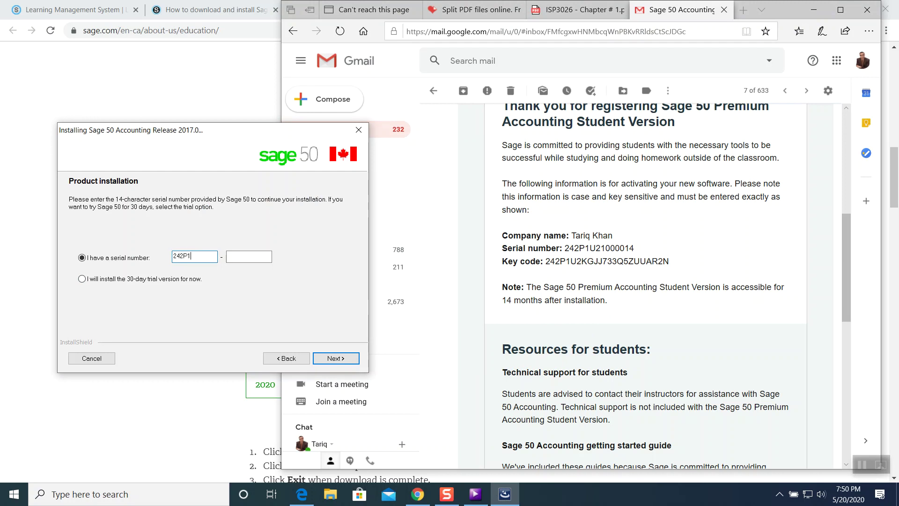
type("2")
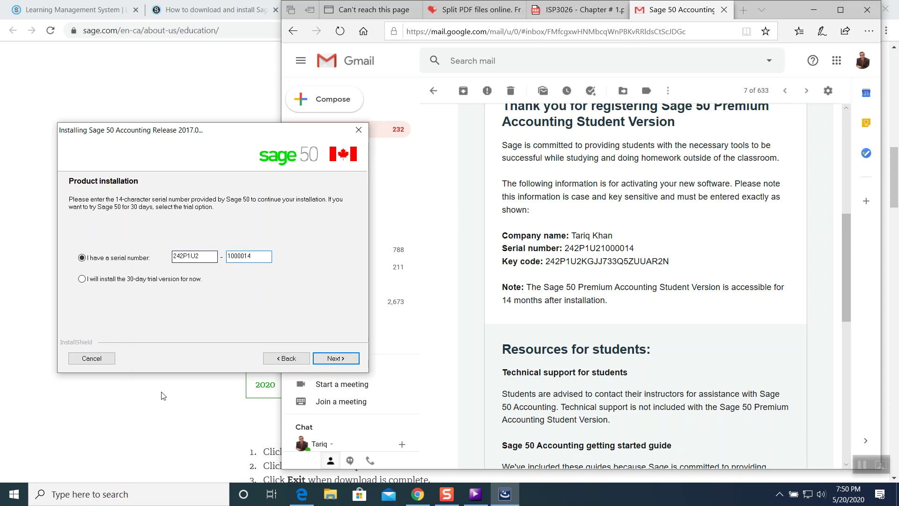
left_click(328, 360)
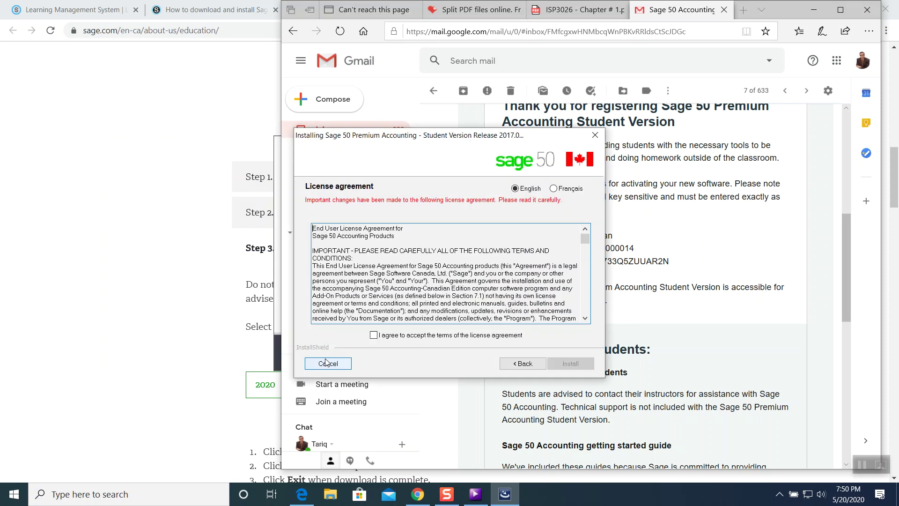
Accept the licence terms, install Sage 50, and finish to launch the program.
left_click(374, 336)
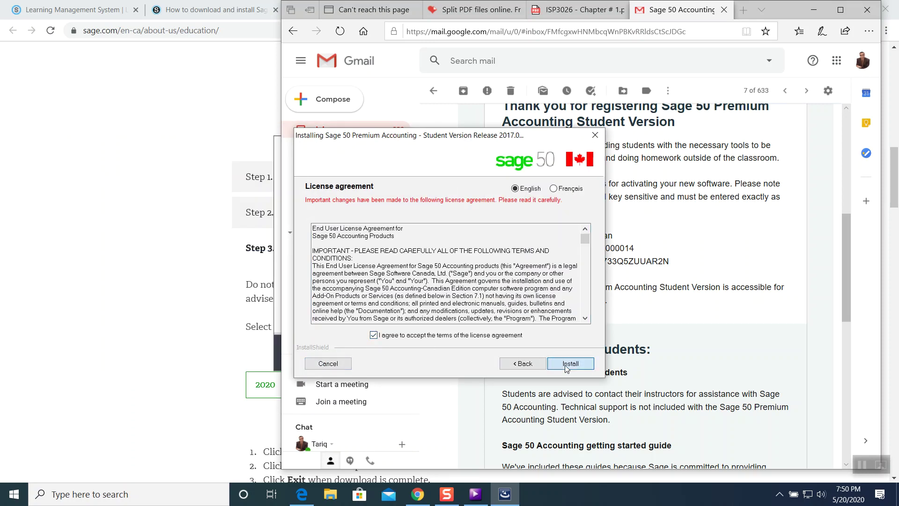
left_click(570, 364)
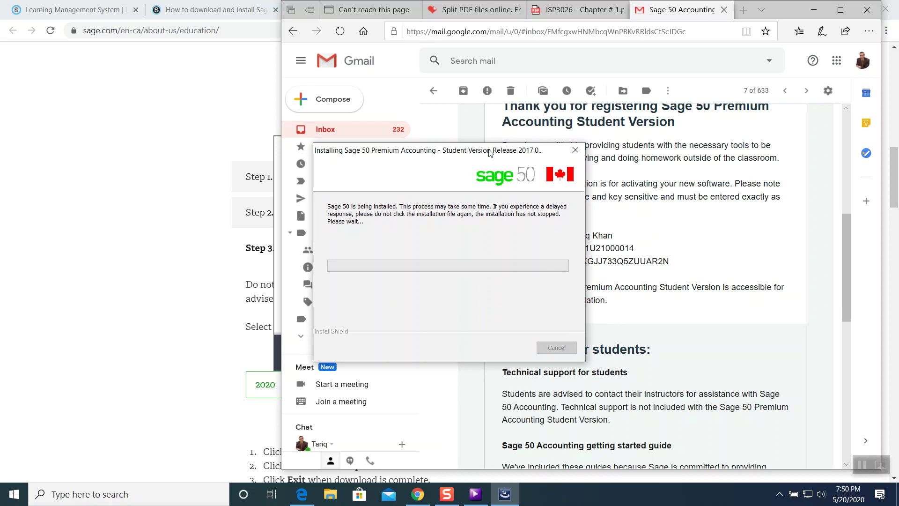
left_click_drag(490, 154, 641, 158)
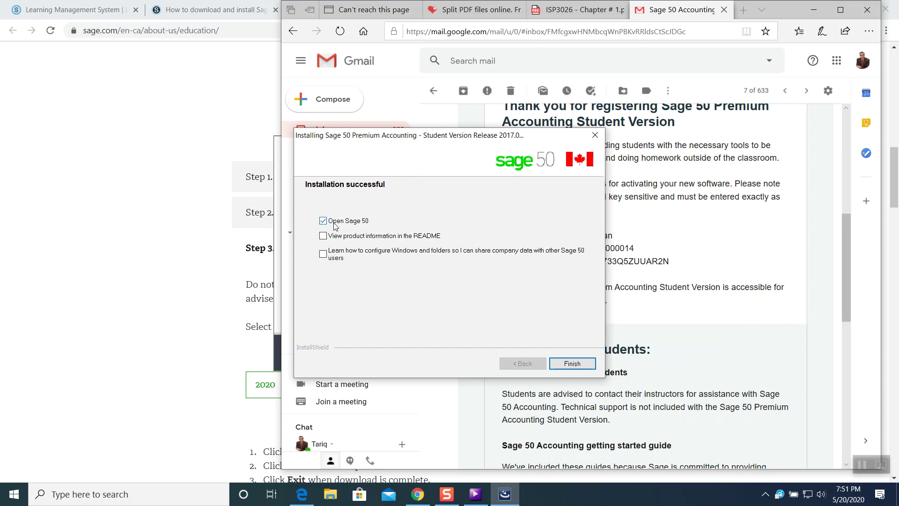
left_click(572, 363)
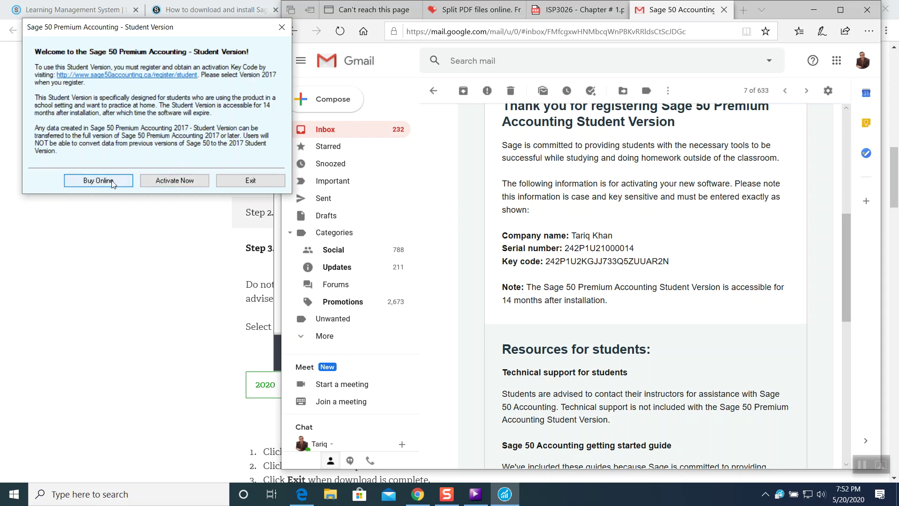
Choose Activate Now on the Student Version welcome dialog.
left_click(165, 183)
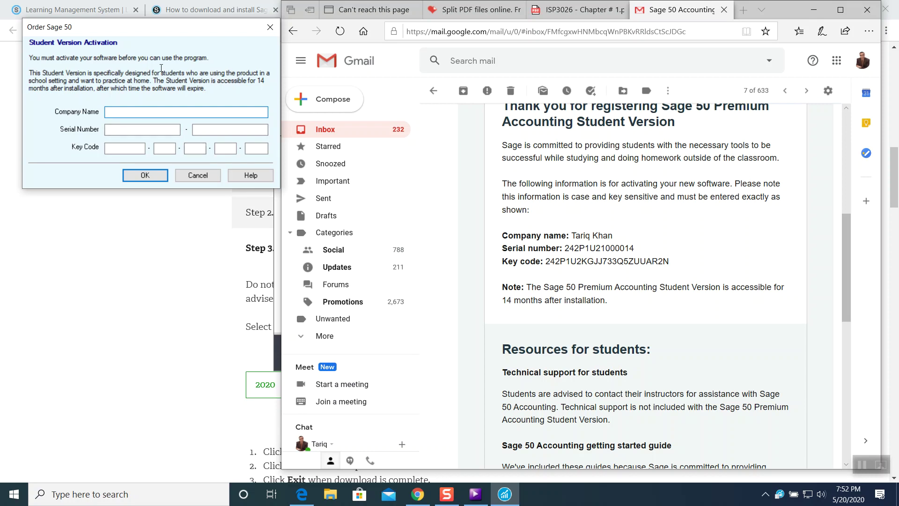
Enter the registered company name and the emailed serial number in the activation form.
left_click(140, 133)
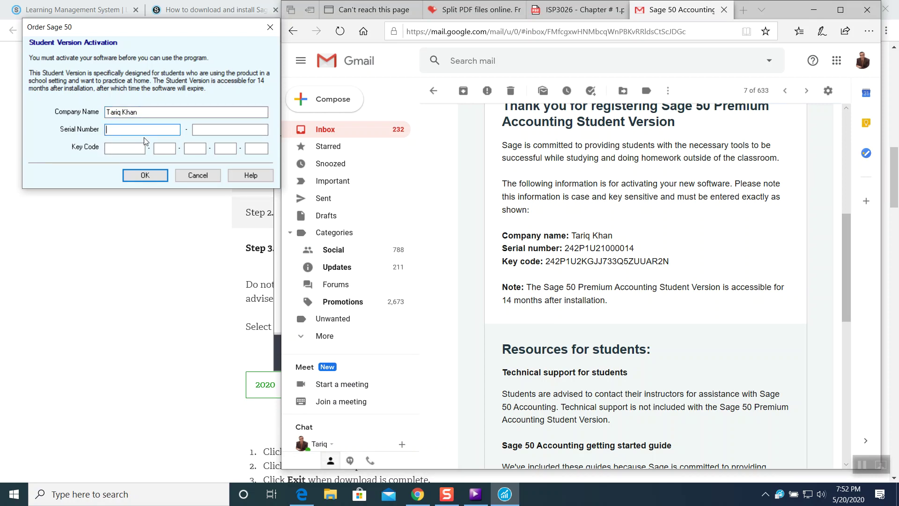
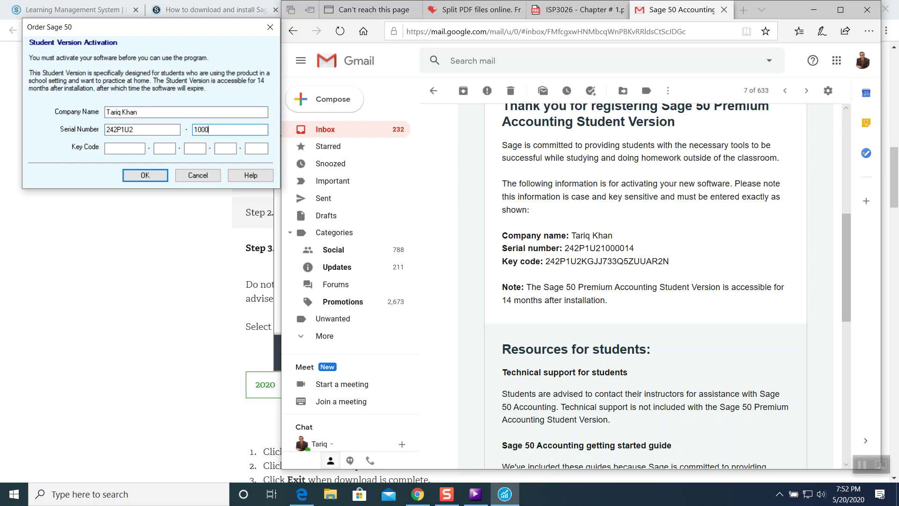
key("Tab")
Enter the key code from the registration email and submit the activation.
left_click_drag(503, 261, 669, 262)
left_click(125, 148)
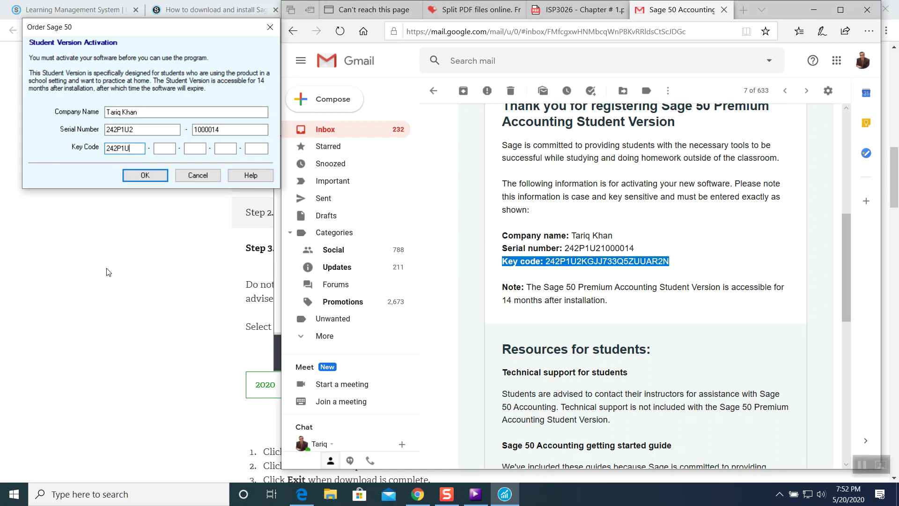
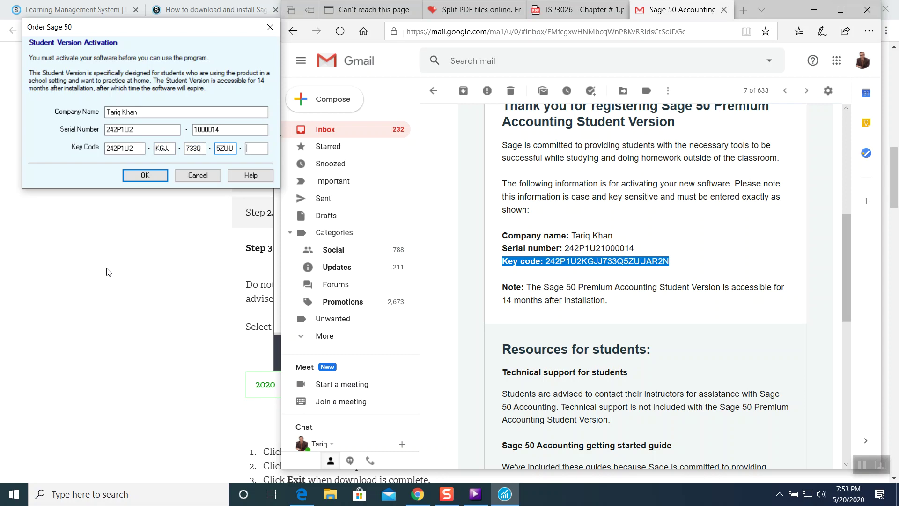
left_click_drag(506, 235, 652, 261)
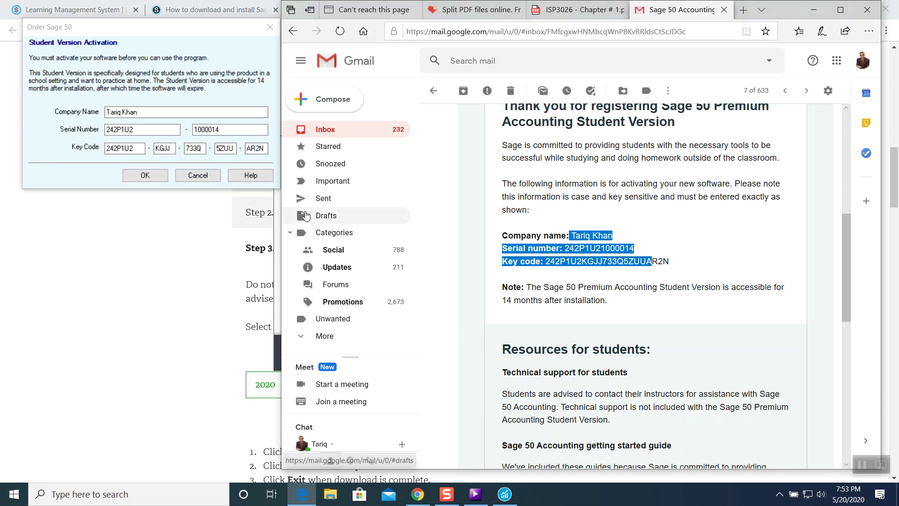
left_click(160, 178)
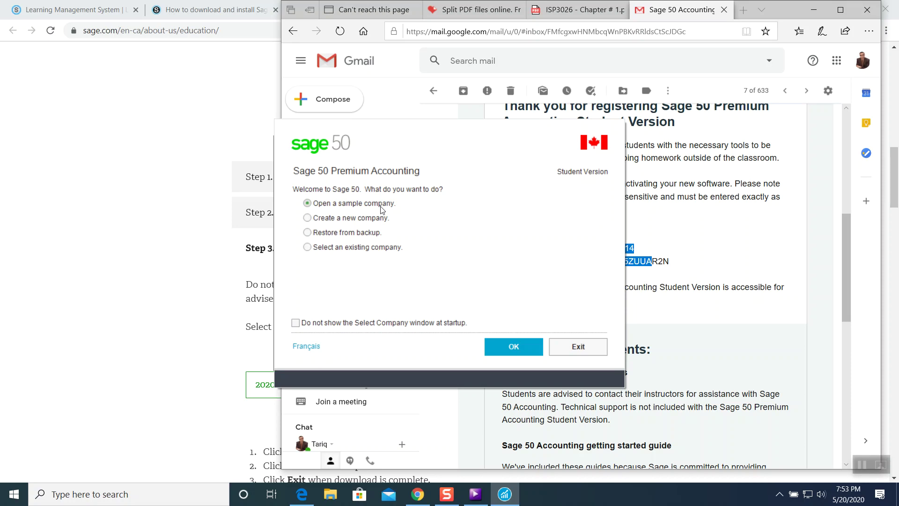
Open the Universal Construction sample company and accept the Mar 31, 2015 session date.
left_click(514, 346)
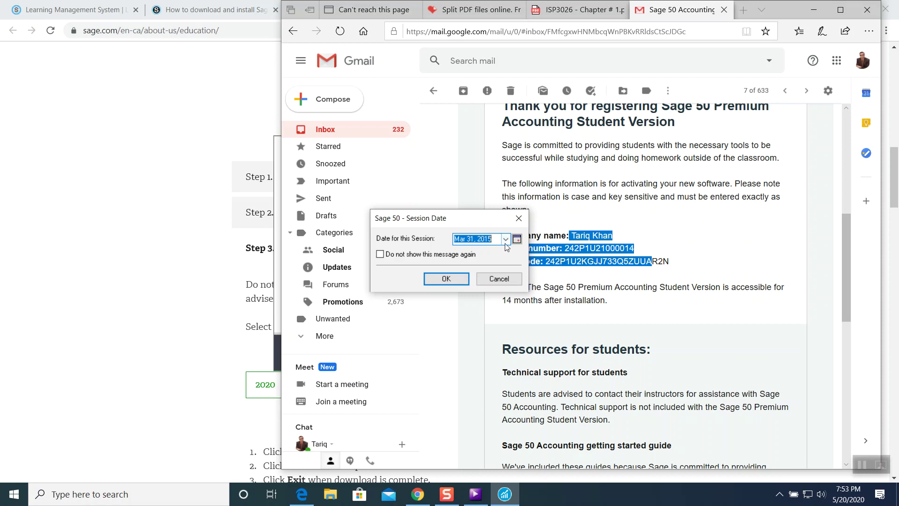
left_click(451, 279)
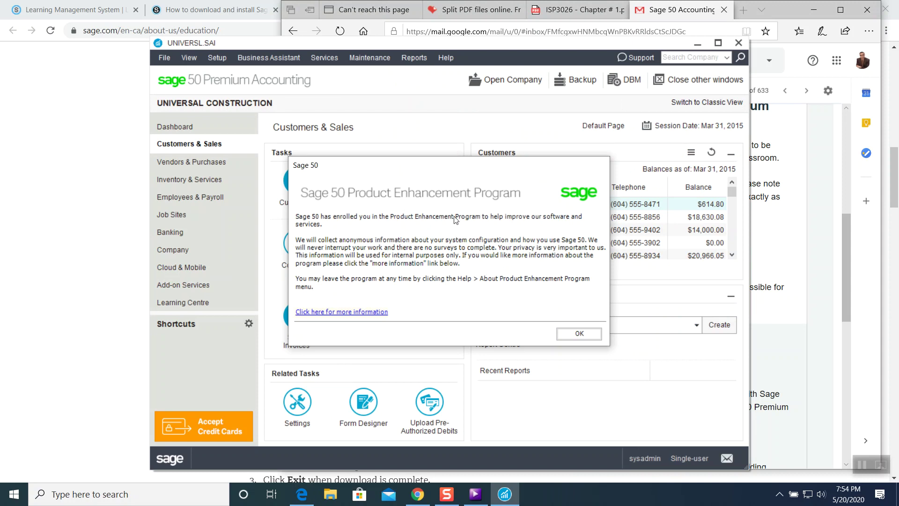
Dismiss the Product Enhancement Program notice and Welcome window, then maximize Universal Construction's Customers & Sales page.
left_click(565, 332)
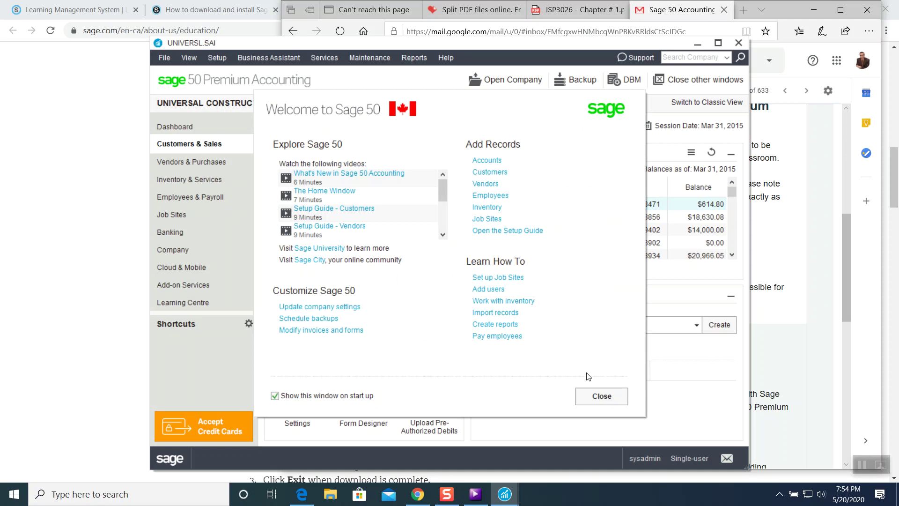
left_click(595, 397)
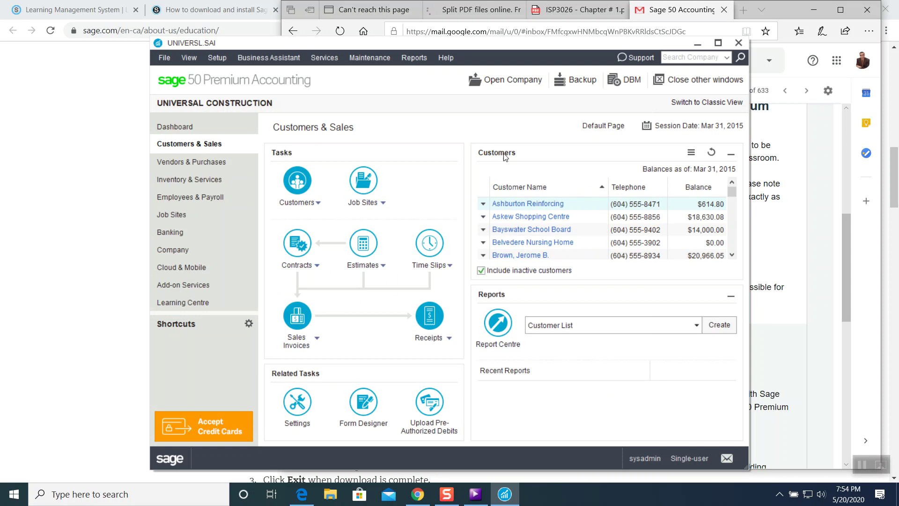
left_click(719, 44)
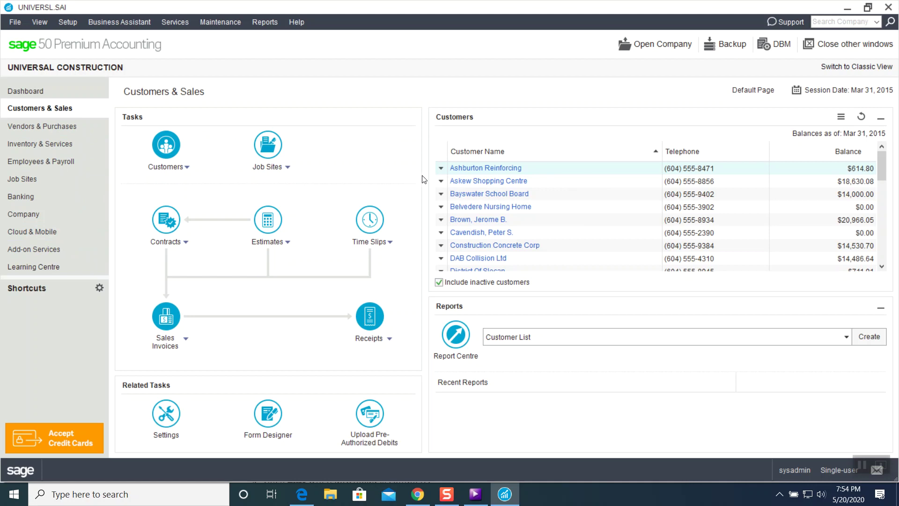
Exit Sage 50 and return to Chrome's Education Partner Program page showing Step 3 Download.
left_click(888, 10)
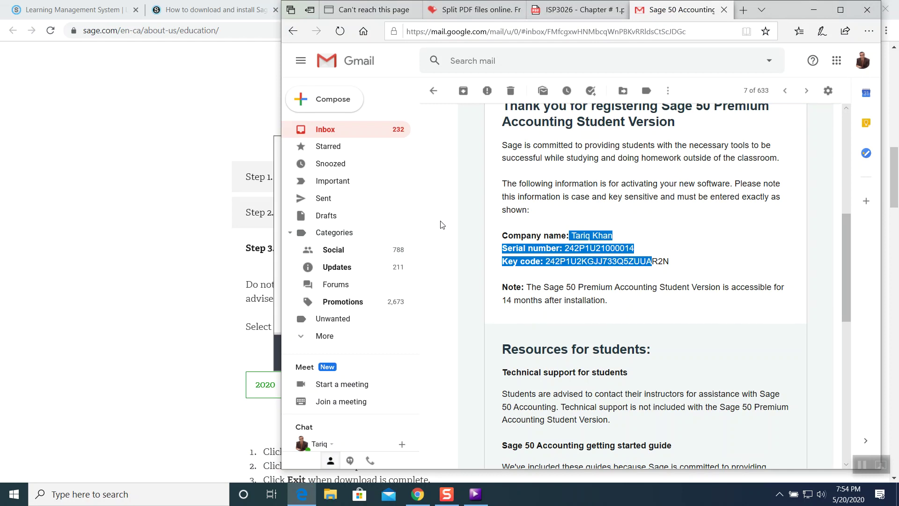
left_click(240, 125)
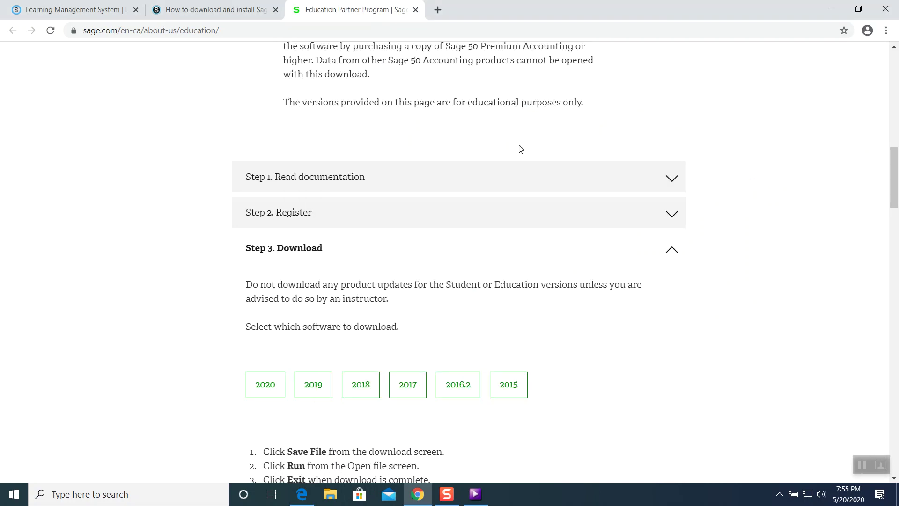